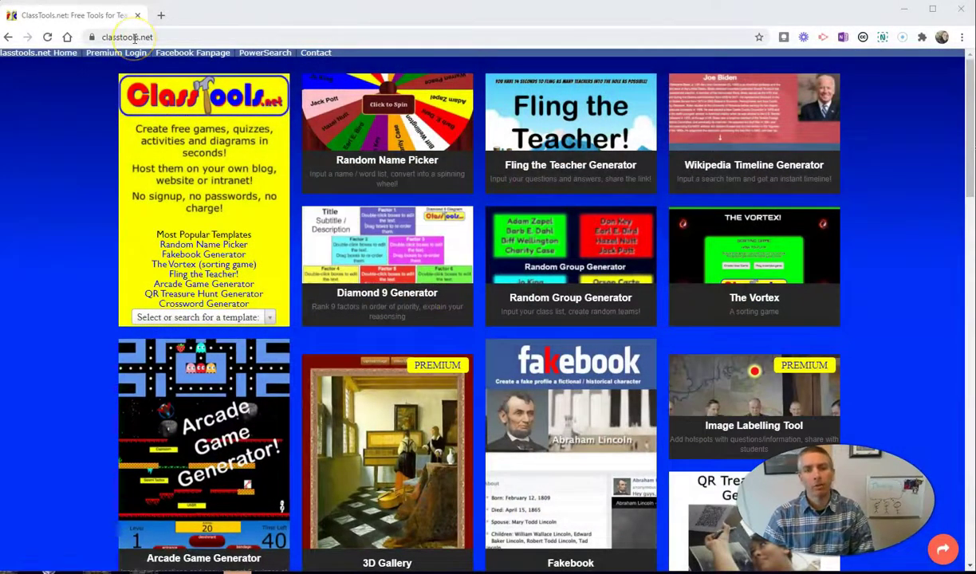
# Open the Wikipedia Timeline Generator and type 'harrie' into its search box.
pyautogui.click(744, 170)
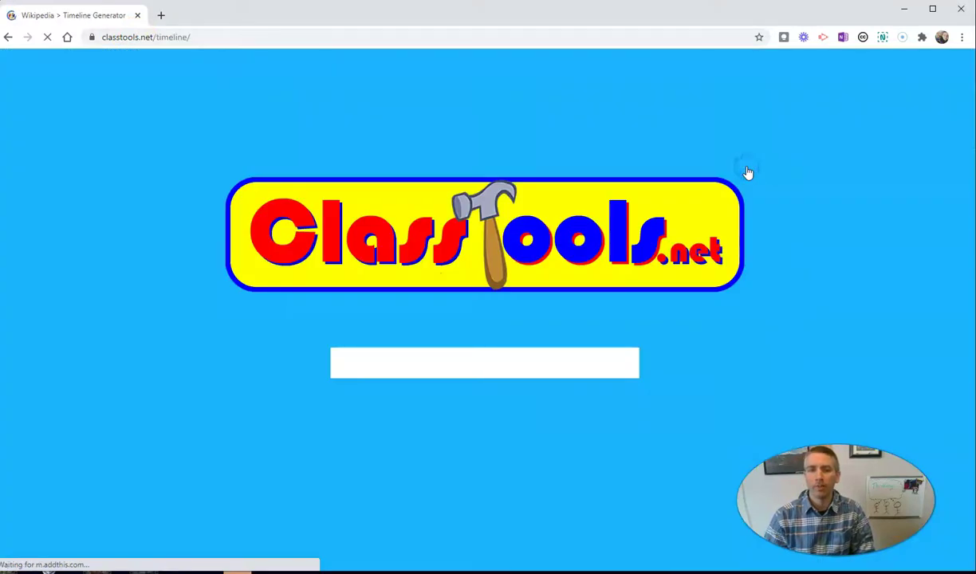
pyautogui.click(480, 363)
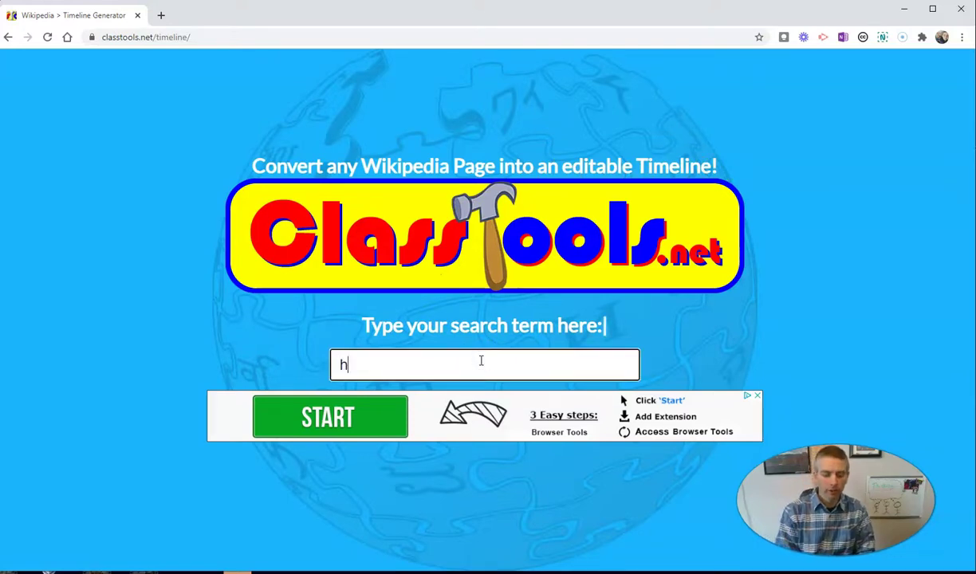
pyautogui.write('harrie')
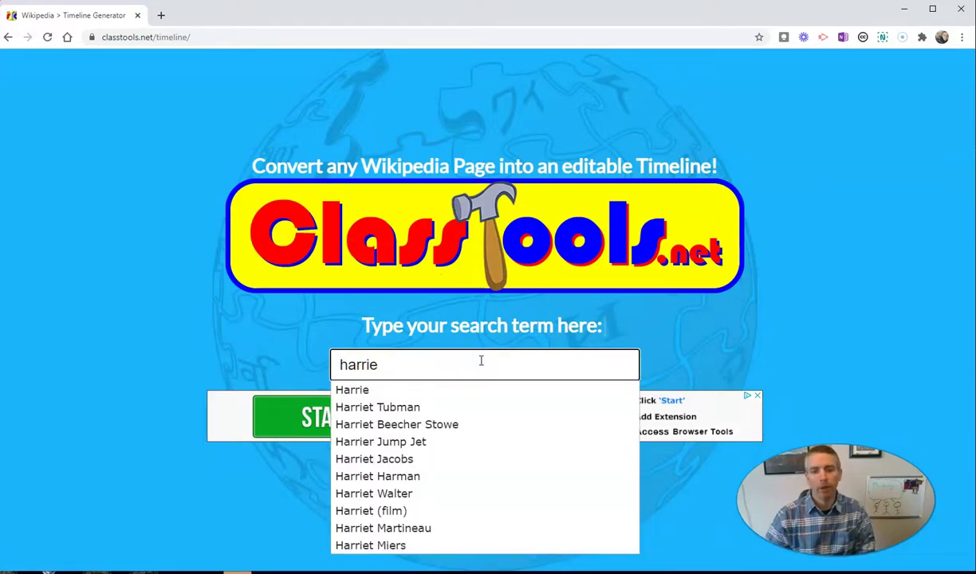
# Generate the timeline from the 'Harriet Tubman' page and review its events from 1859 through 1940.
pyautogui.click(417, 408)
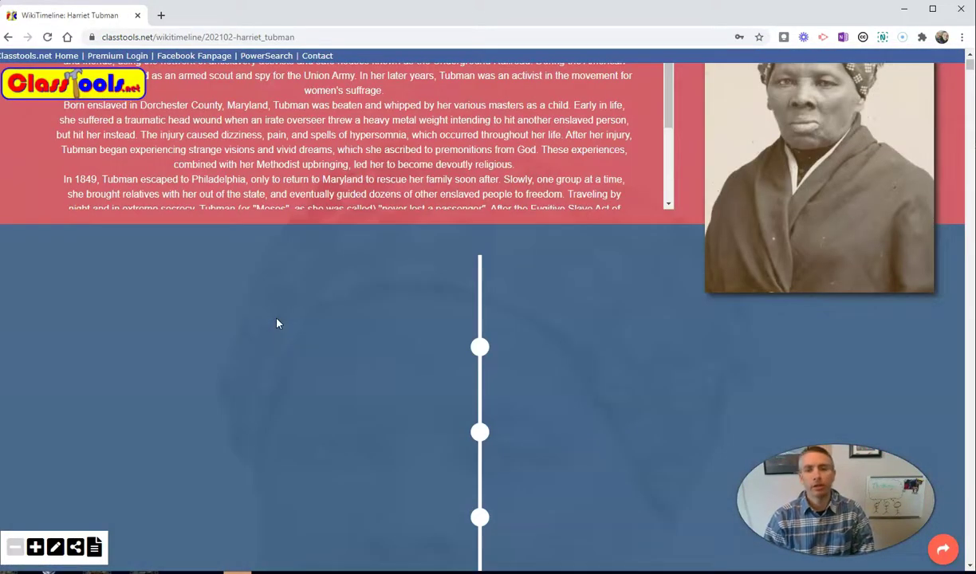
pyautogui.scroll(1, 276, 323)
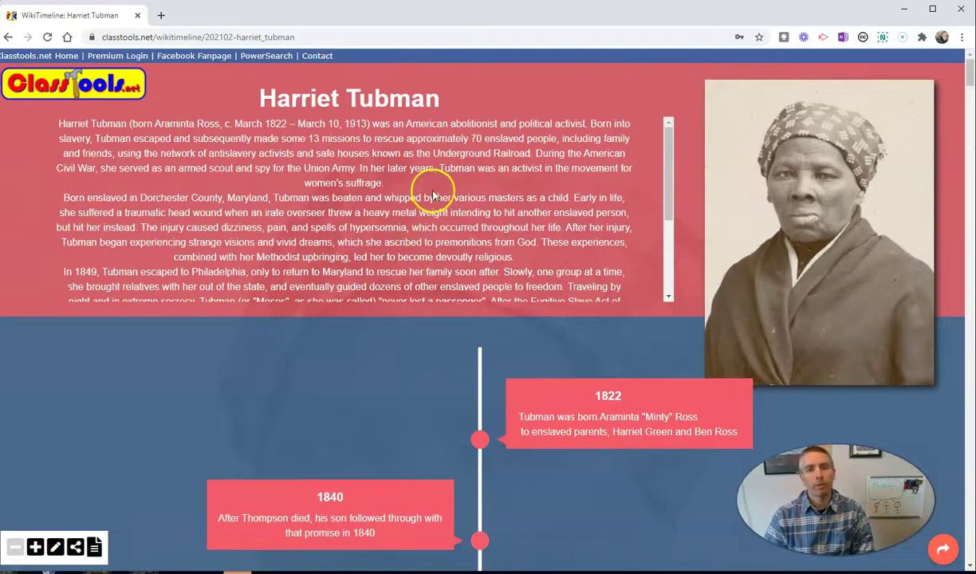
pyautogui.scroll(-5, 439, 339)
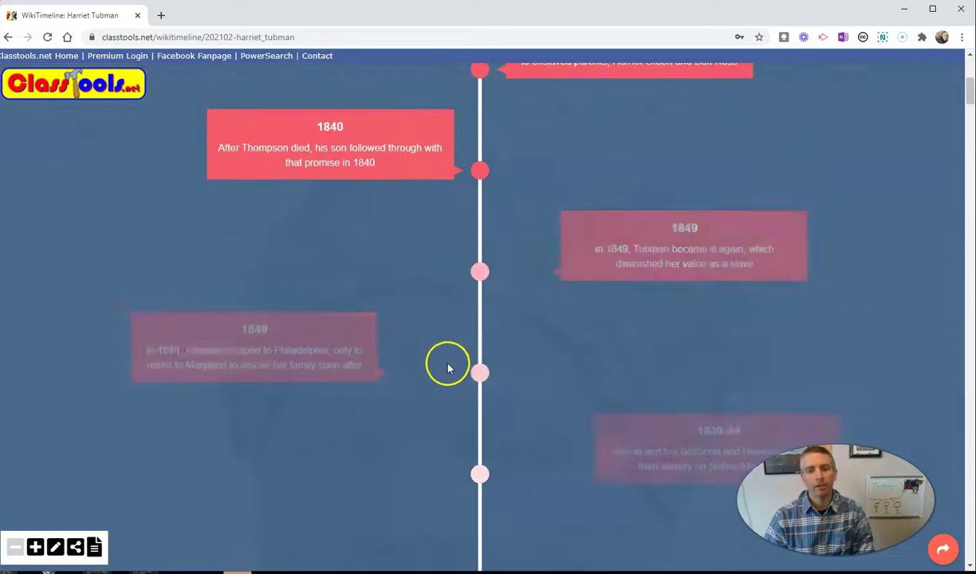
pyautogui.scroll(-10, 327, 409)
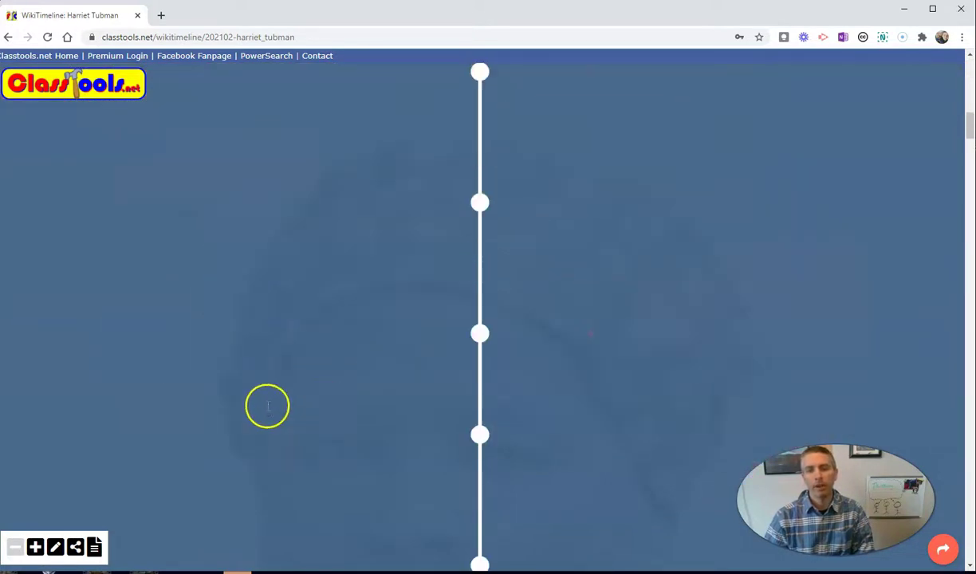
pyautogui.scroll(-4, 303, 409)
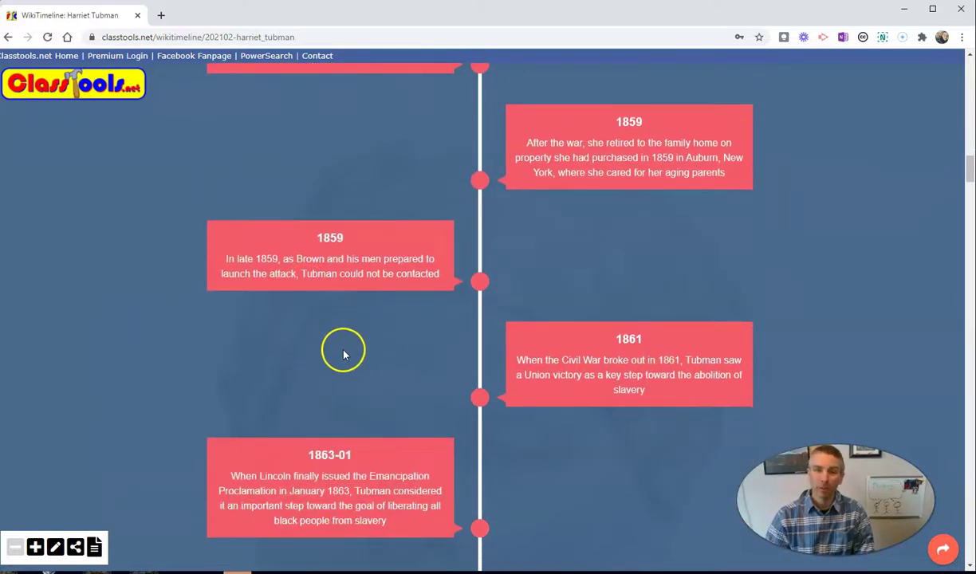
pyautogui.scroll(-2, 348, 350)
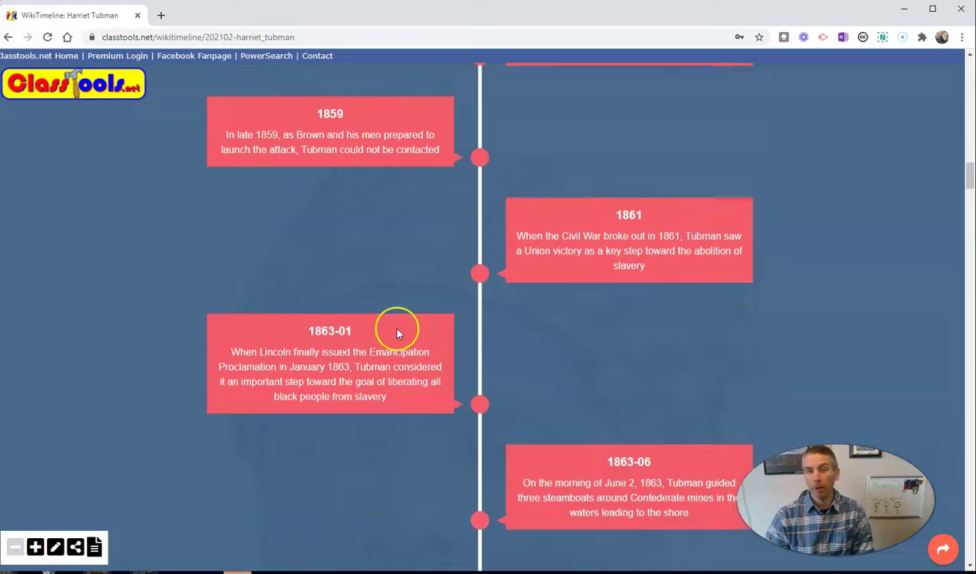
pyautogui.scroll(-1, 398, 334)
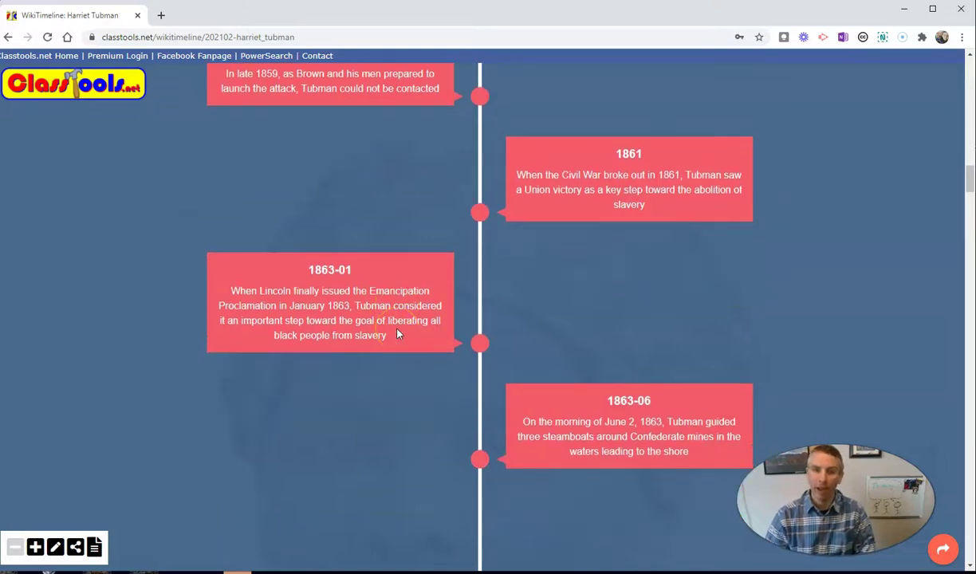
pyautogui.scroll(-4, 569, 224)
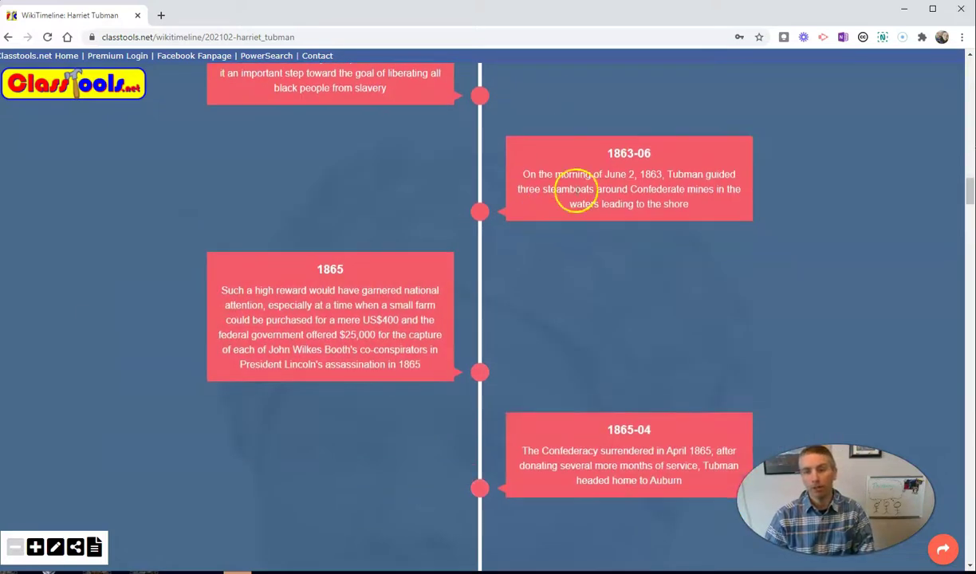
pyautogui.scroll(-20, 562, 223)
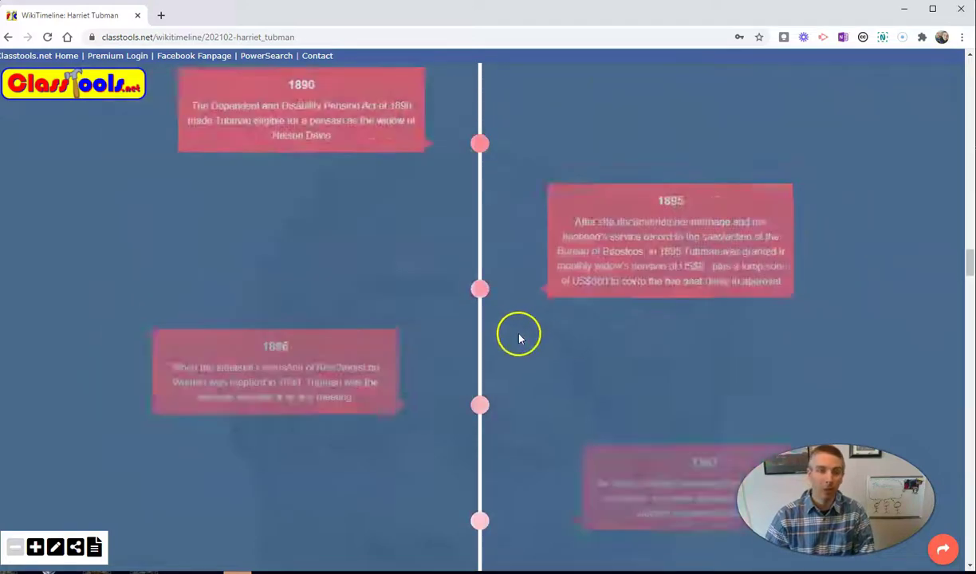
pyautogui.scroll(-20, 519, 339)
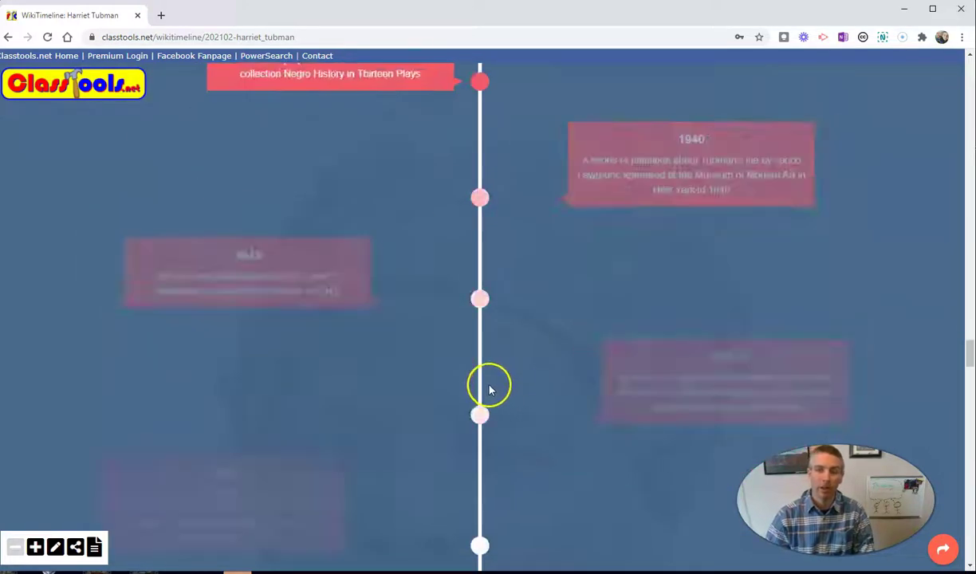
pyautogui.scroll(-20, 490, 389)
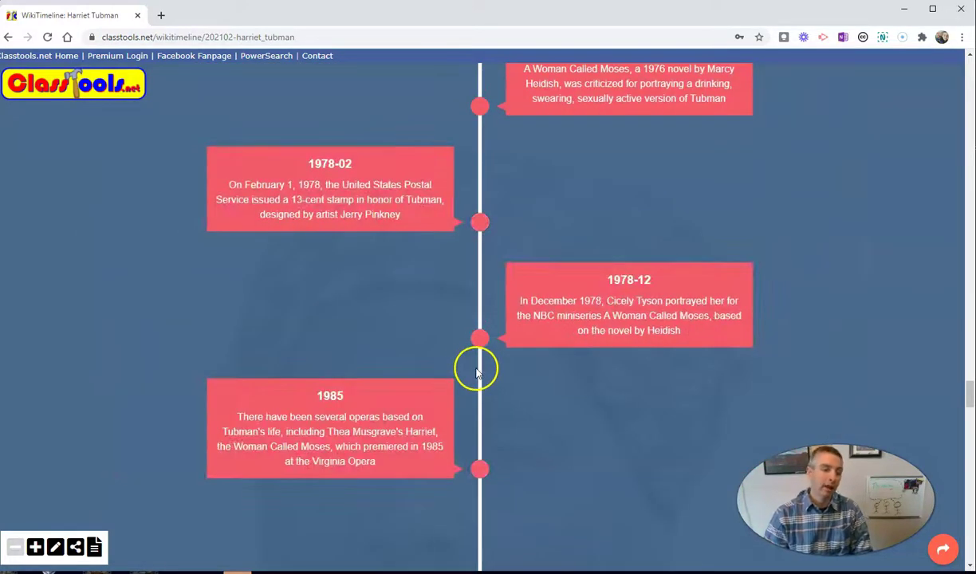
# In Edit the Timeline, delete every event line from 2003 onward and save.
pyautogui.click(56, 547)
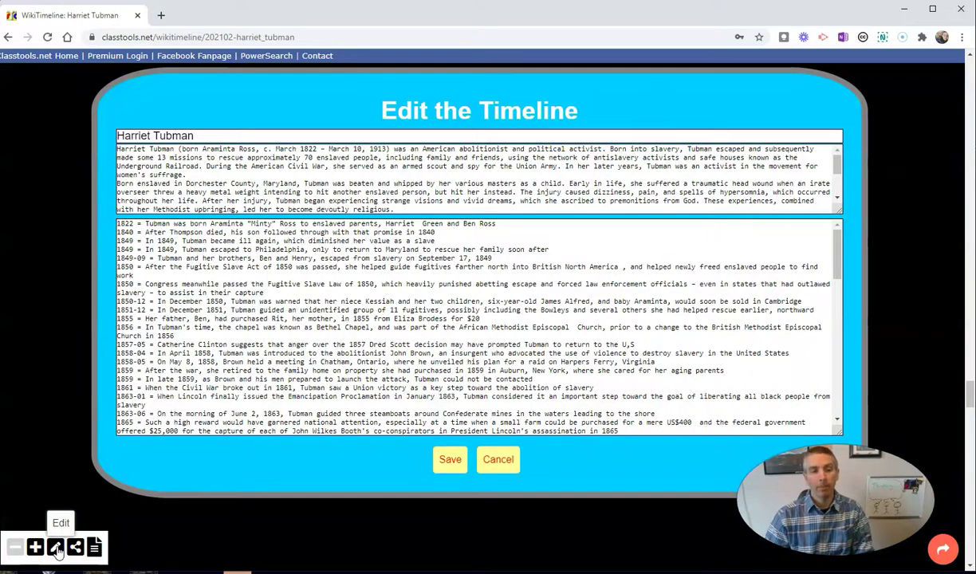
pyautogui.scroll(-5, 343, 191)
pyautogui.scroll(-5, 325, 343)
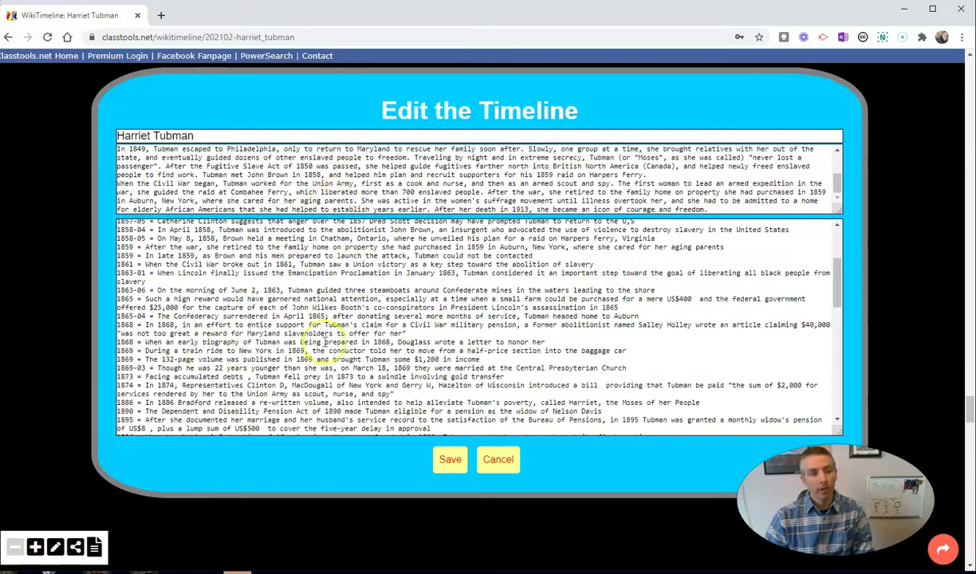
pyautogui.scroll(-10, 135, 337)
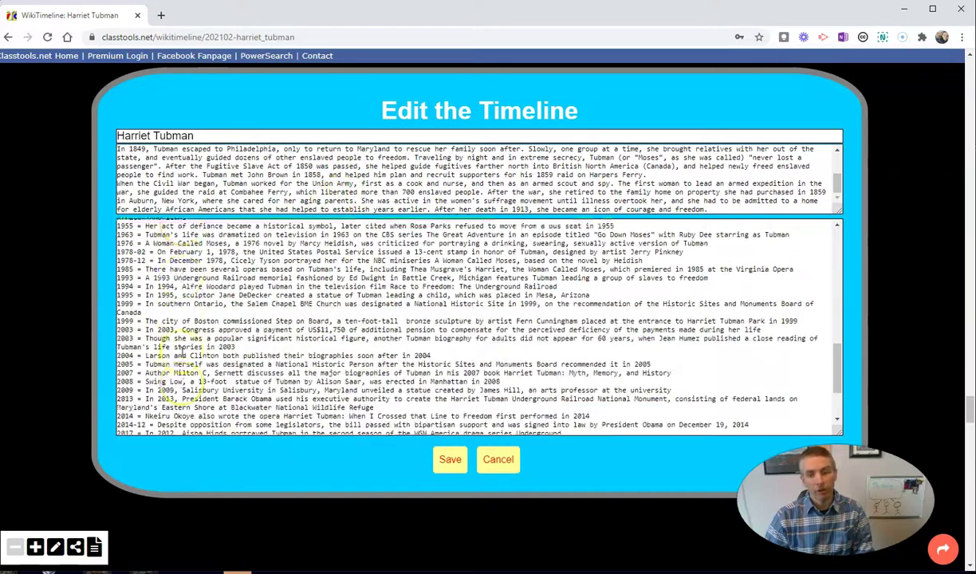
pyautogui.scroll(-3, 181, 349)
pyautogui.scroll(2, 182, 350)
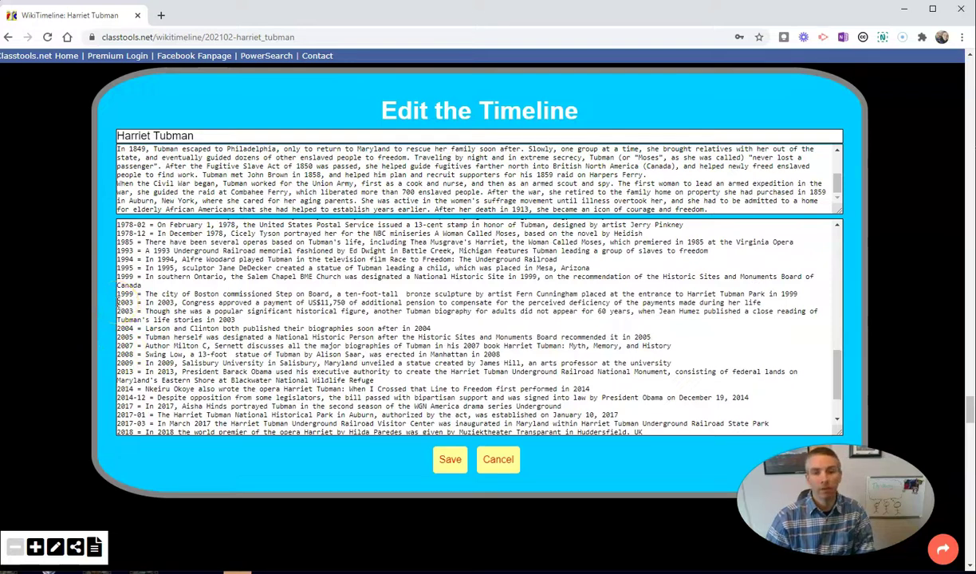
pyautogui.moveTo(117, 303); pyautogui.dragTo(243, 457)
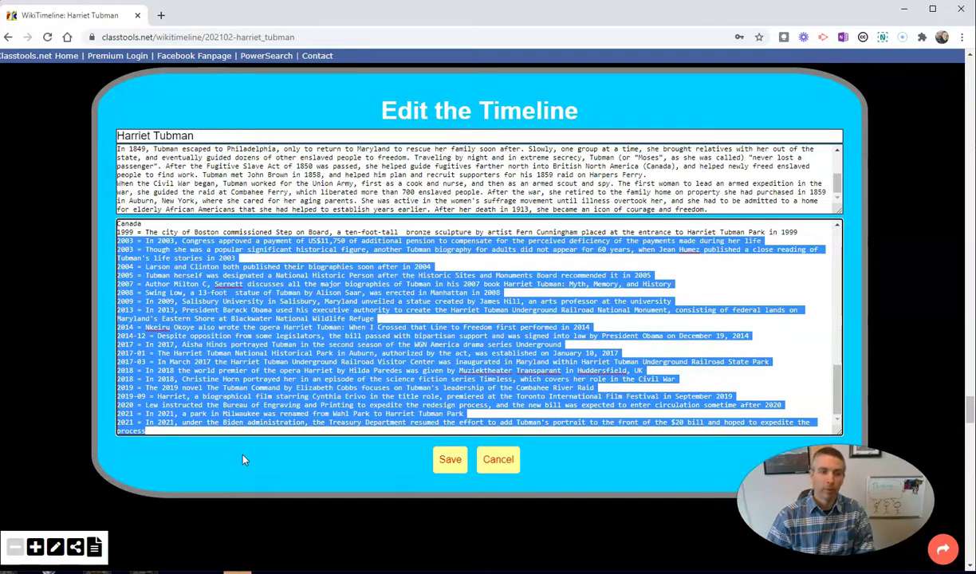
pyautogui.press('BackSpace')
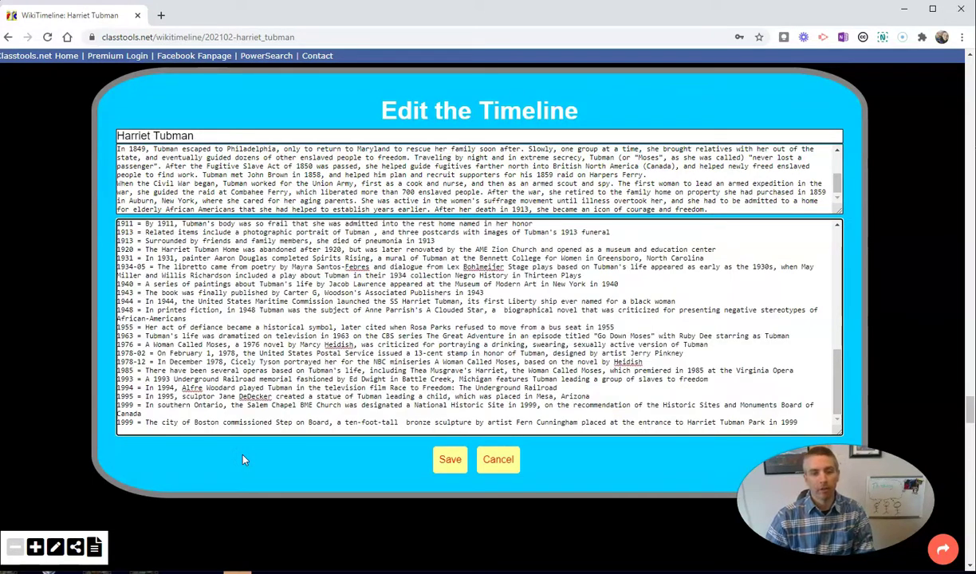
pyautogui.click(450, 462)
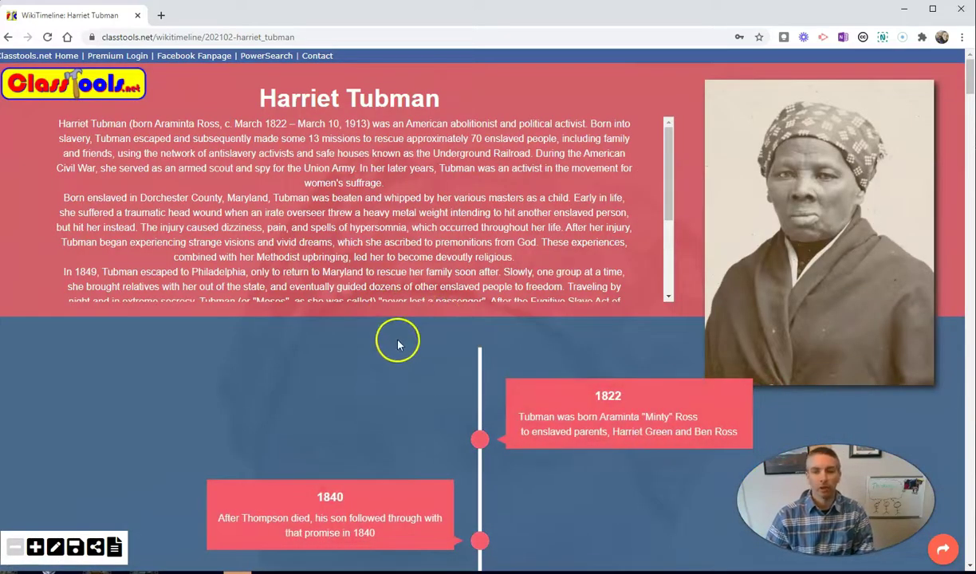
pyautogui.scroll(-10, 375, 359)
pyautogui.scroll(-20, 380, 416)
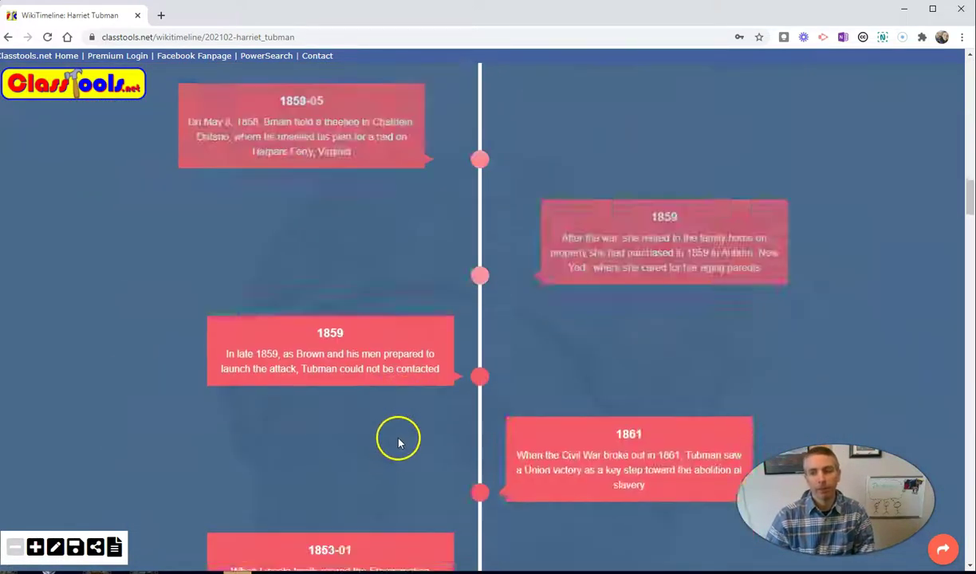
pyautogui.scroll(-20, 411, 444)
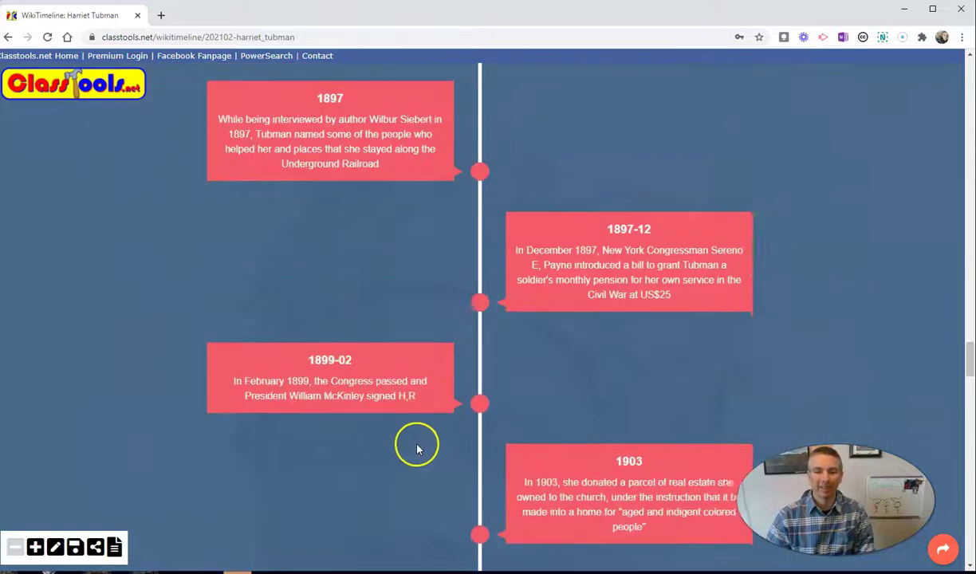
pyautogui.scroll(-20, 419, 453)
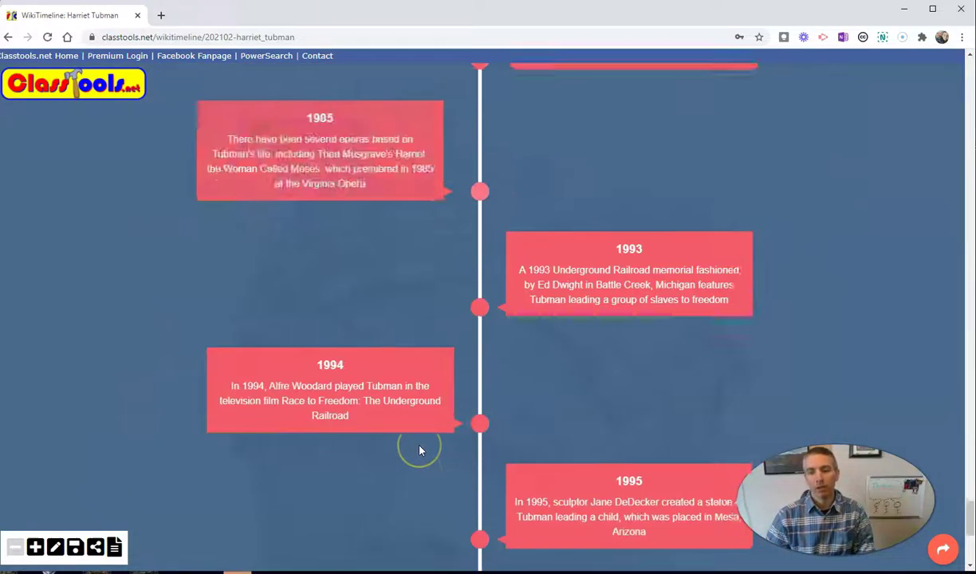
pyautogui.click(356, 220)
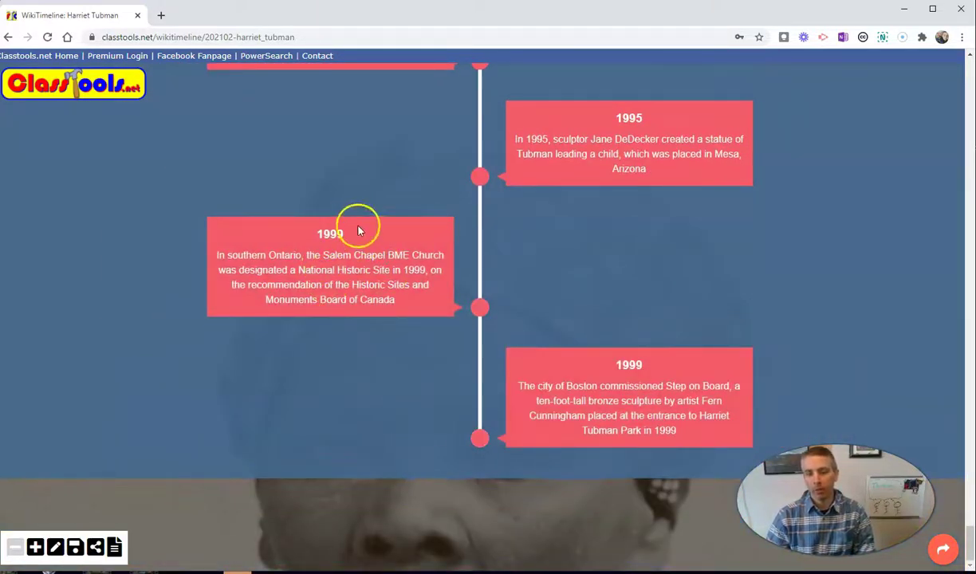
pyautogui.scroll(15, 619, 168)
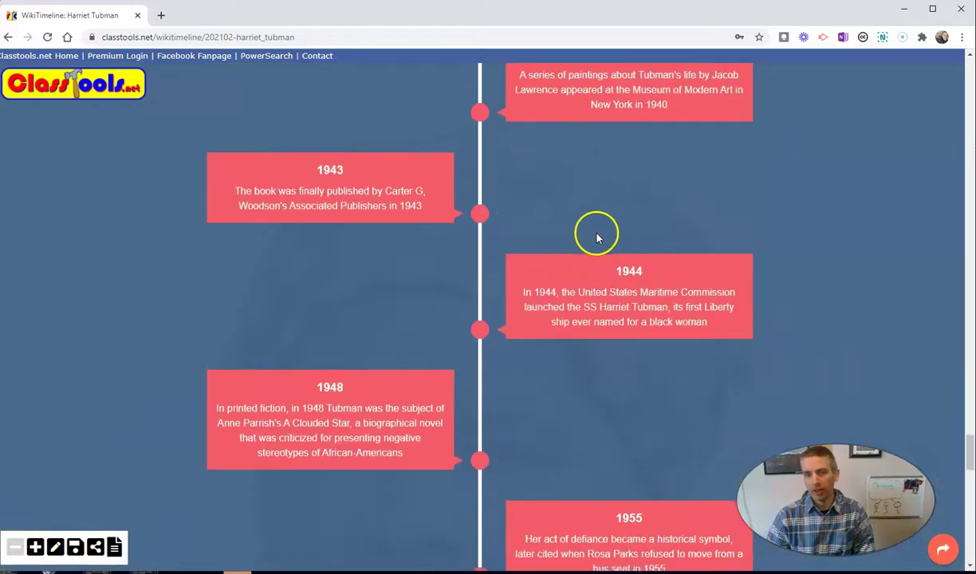
pyautogui.scroll(4, 597, 236)
pyautogui.click(55, 547)
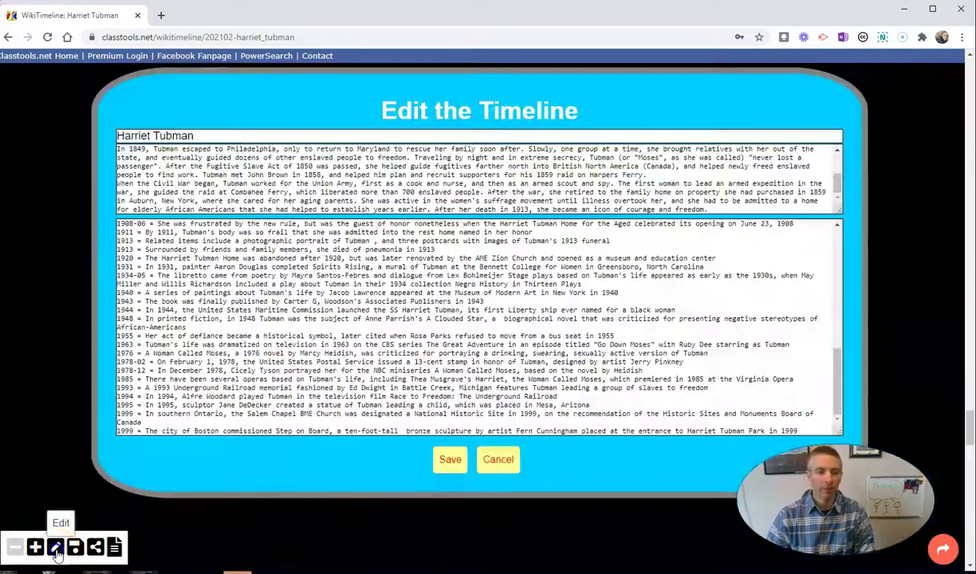
pyautogui.scroll(1, 192, 304)
pyautogui.scroll(10, 191, 299)
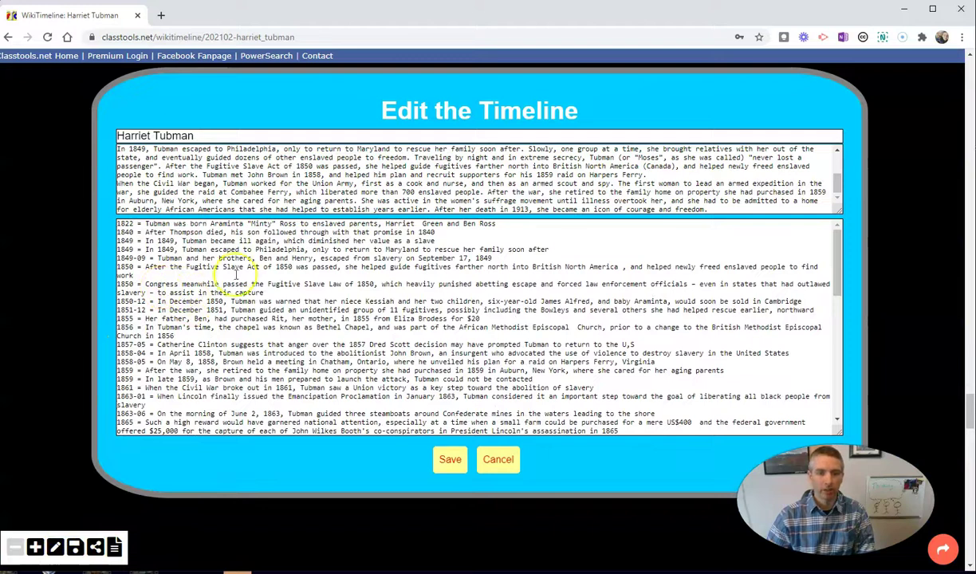
pyautogui.click(446, 460)
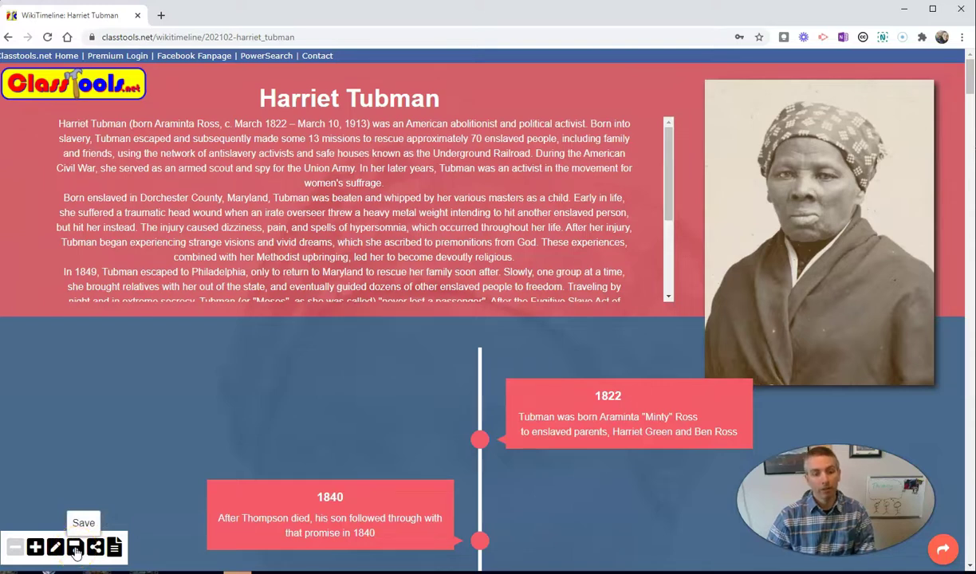
# Save the timeline with an edit password and copy its unique web address.
pyautogui.click(74, 548)
pyautogui.click(439, 155)
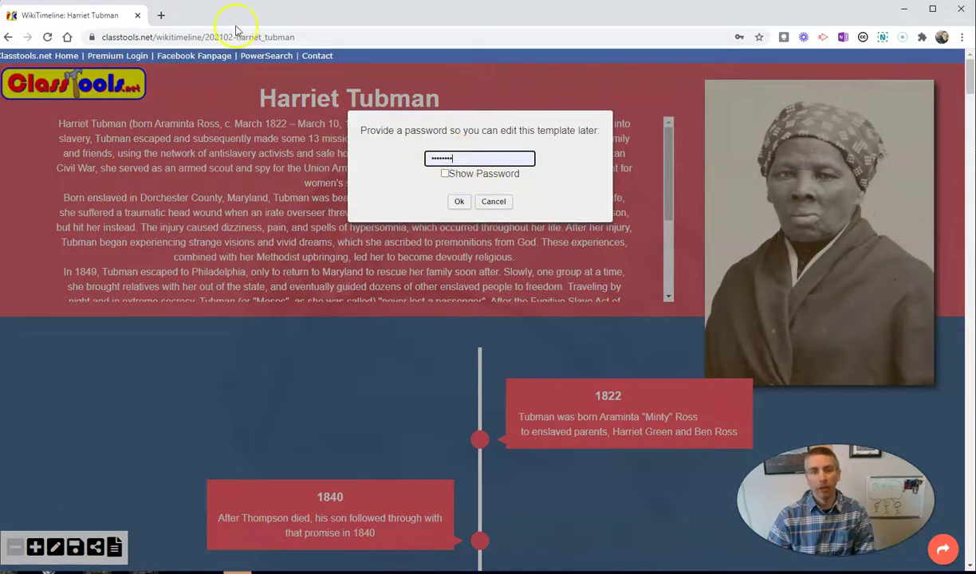
pyautogui.click(460, 204)
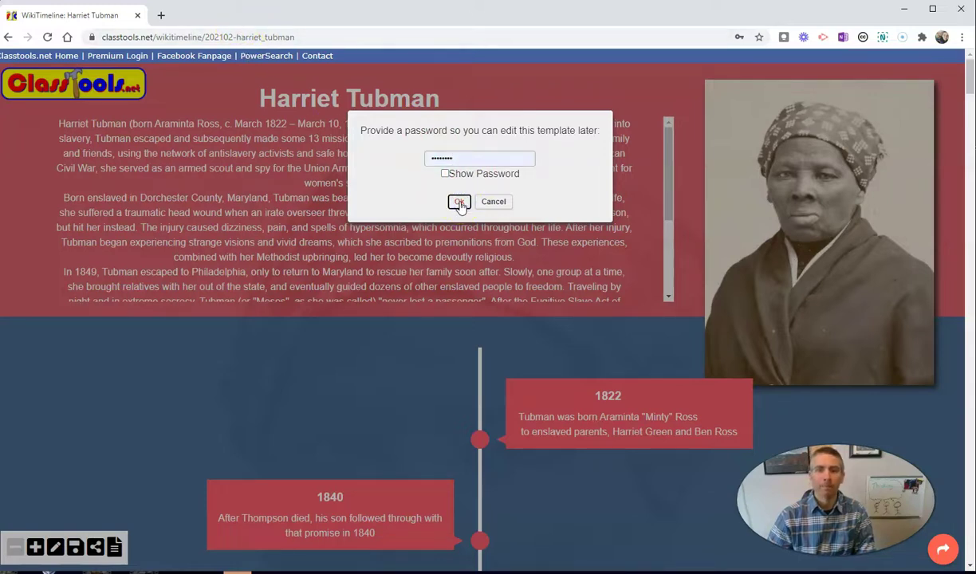
pyautogui.moveTo(606, 147); pyautogui.dragTo(382, 143)
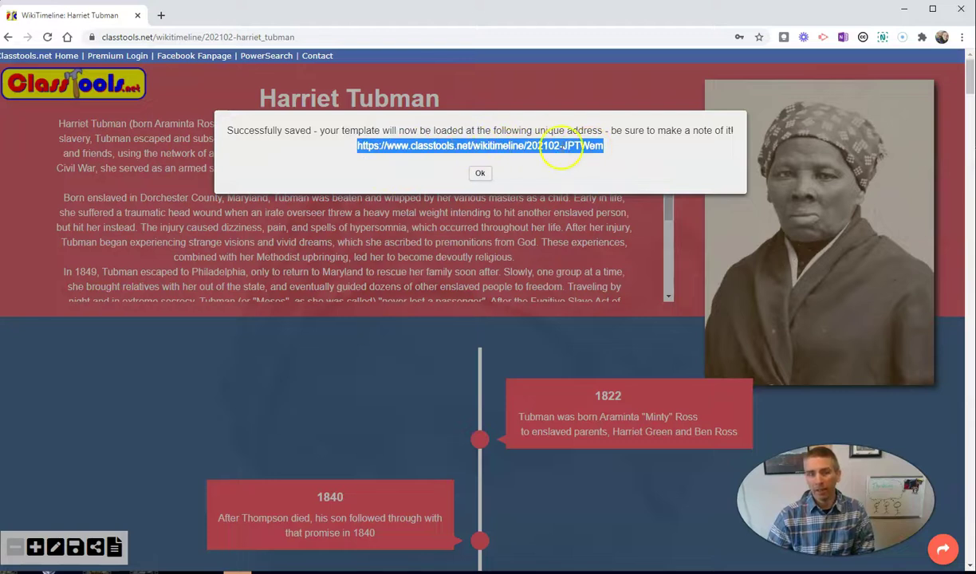
pyautogui.click(481, 175)
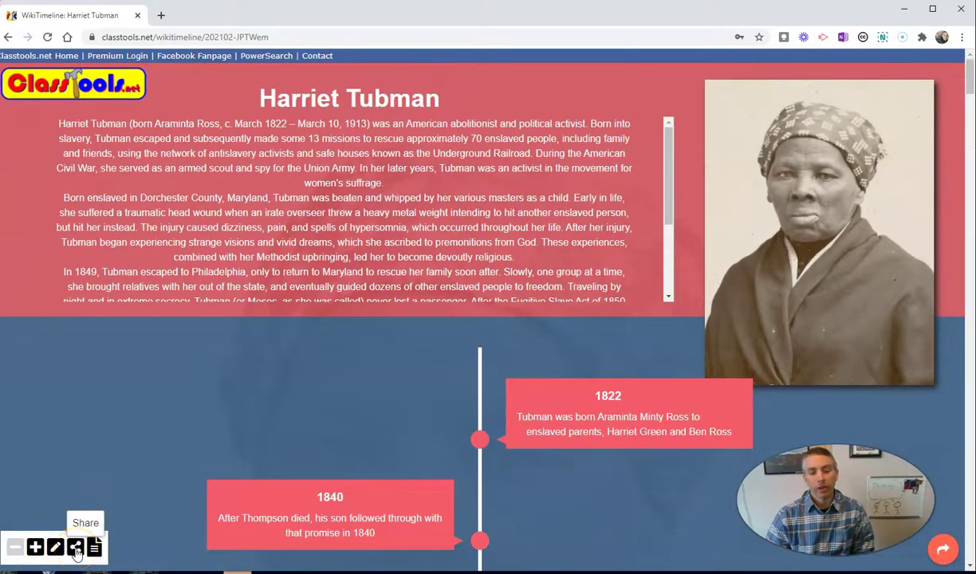
# Show the timeline's URL Link / Embed Code and select the entire iframe embed code.
pyautogui.click(75, 546)
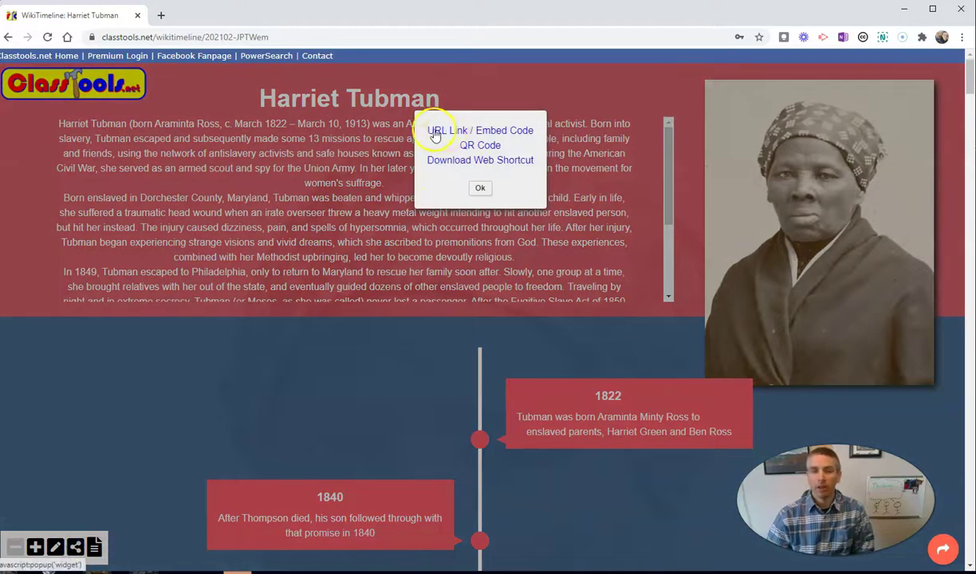
pyautogui.click(496, 133)
pyautogui.click(432, 193)
pyautogui.moveTo(432, 193); pyautogui.dragTo(316, 171)
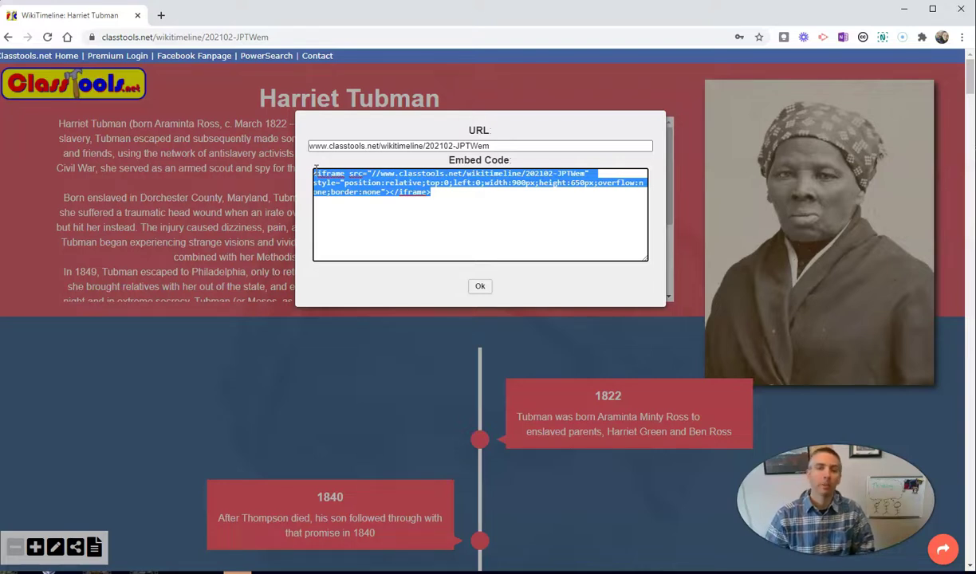
# Close the Embed Code dialog and view the timeline's events from 1822 through 1849.
pyautogui.click(479, 285)
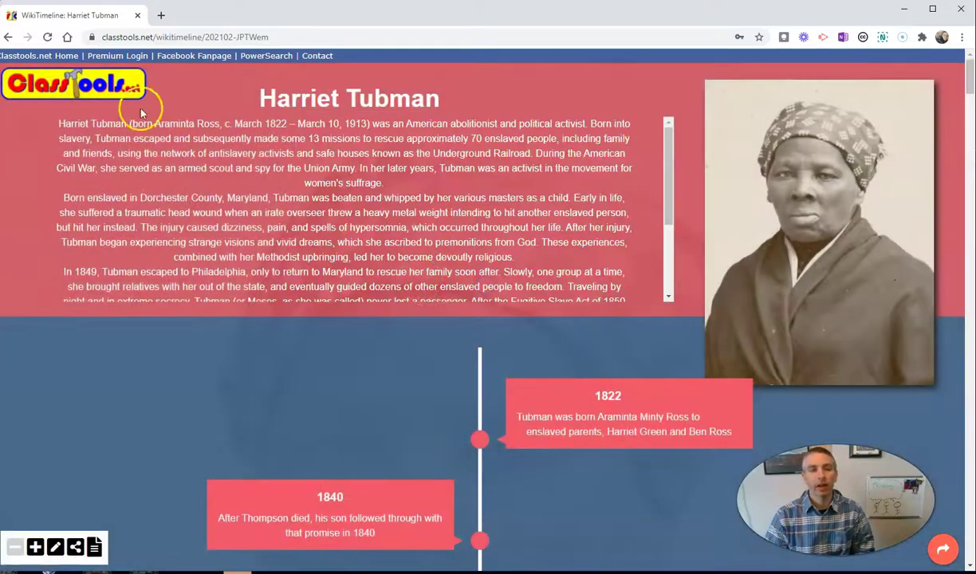
pyautogui.scroll(-3, 328, 329)
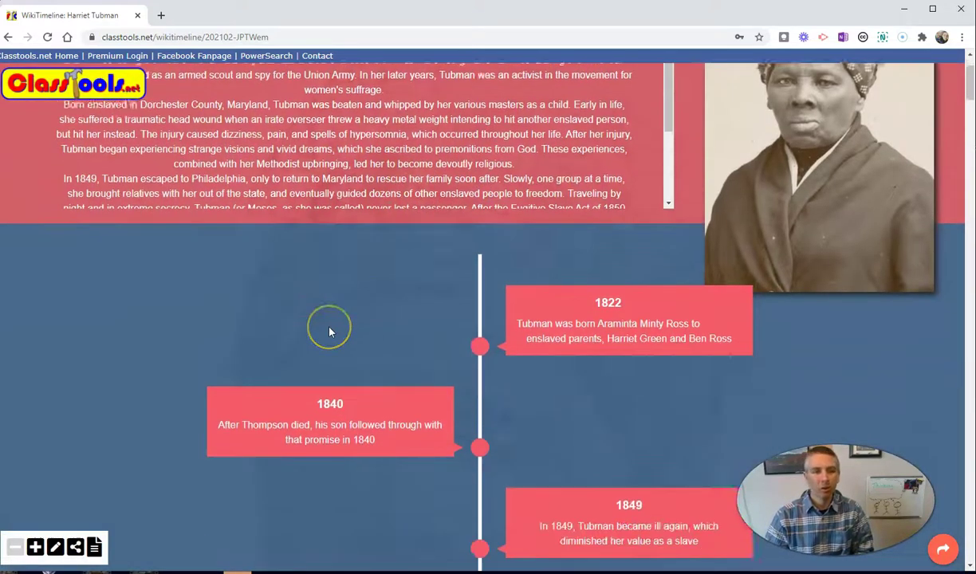
pyautogui.scroll(-4, 330, 331)
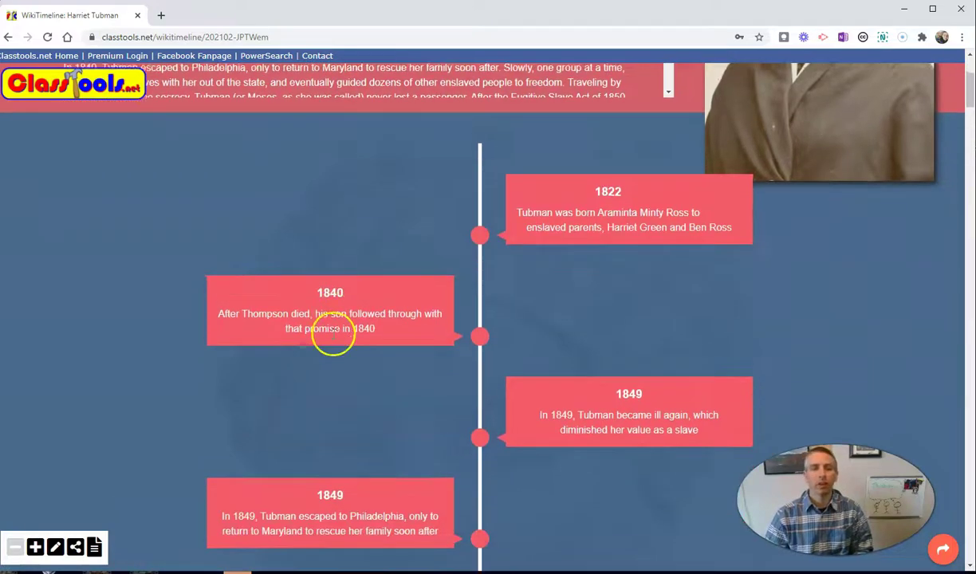